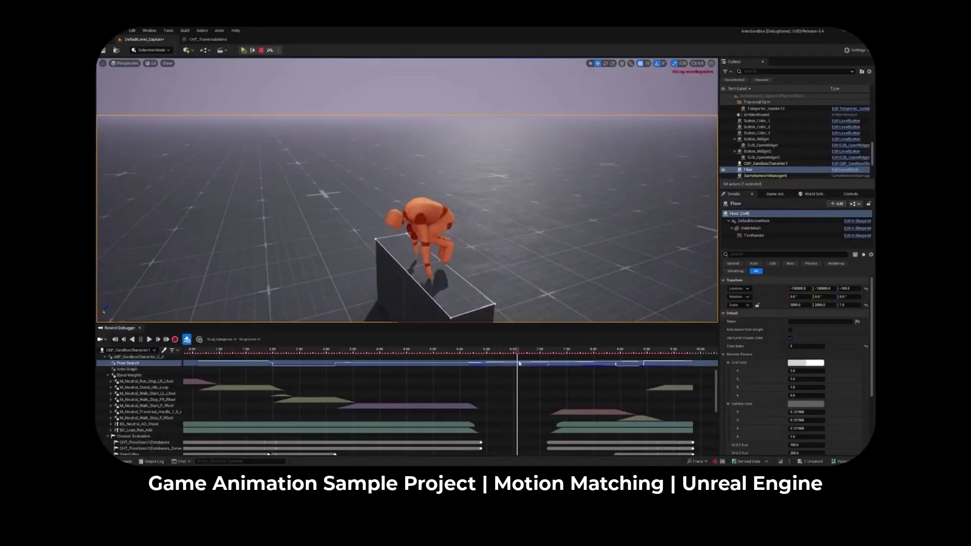
mouse_move(519, 363)
mouse_down()
mouse_move(558, 373)
mouse_move(503, 378)
mouse_move(526, 378)
mouse_up()
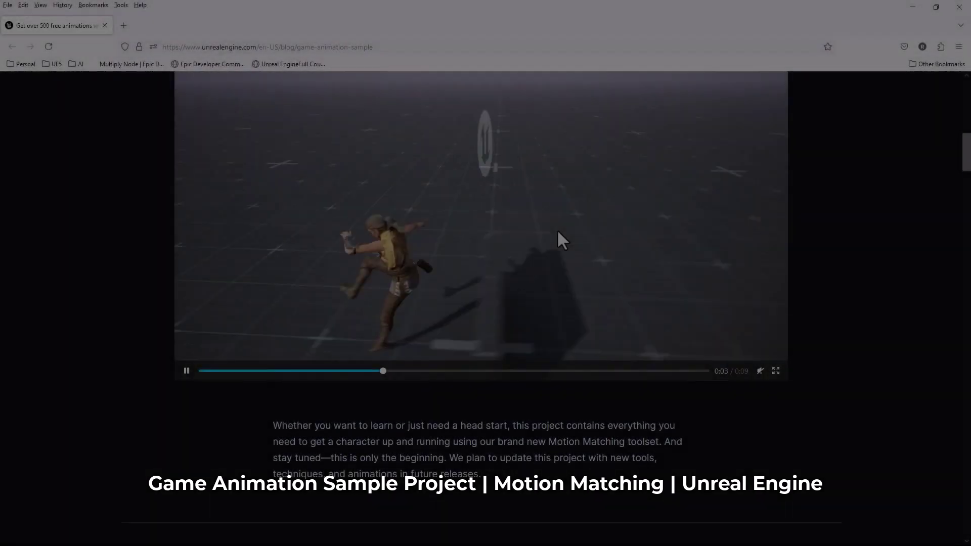
Step: Open the Game Animation Sample marketplace page from the blog post, then add the free product to the cart and check out
scroll(557, 230, down, 7)
click(416, 331)
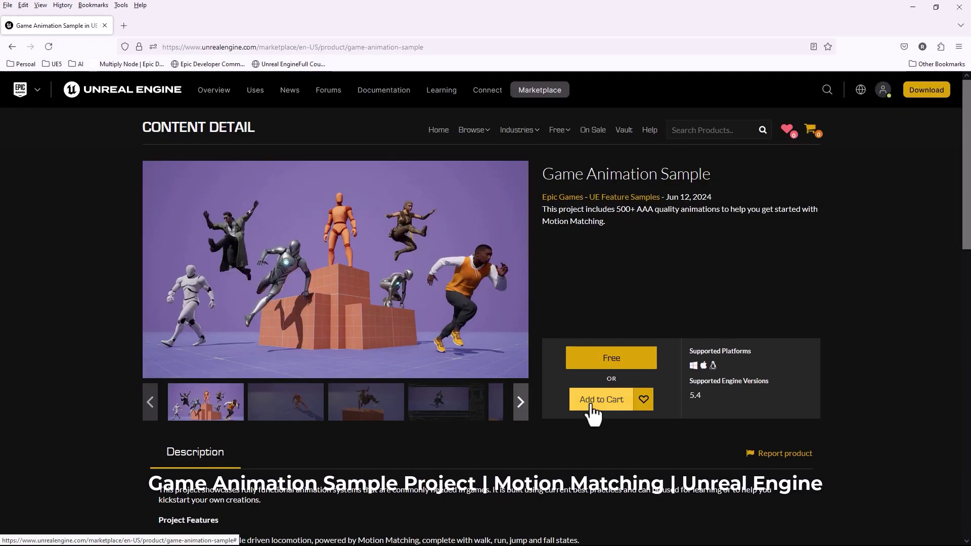
click(593, 410)
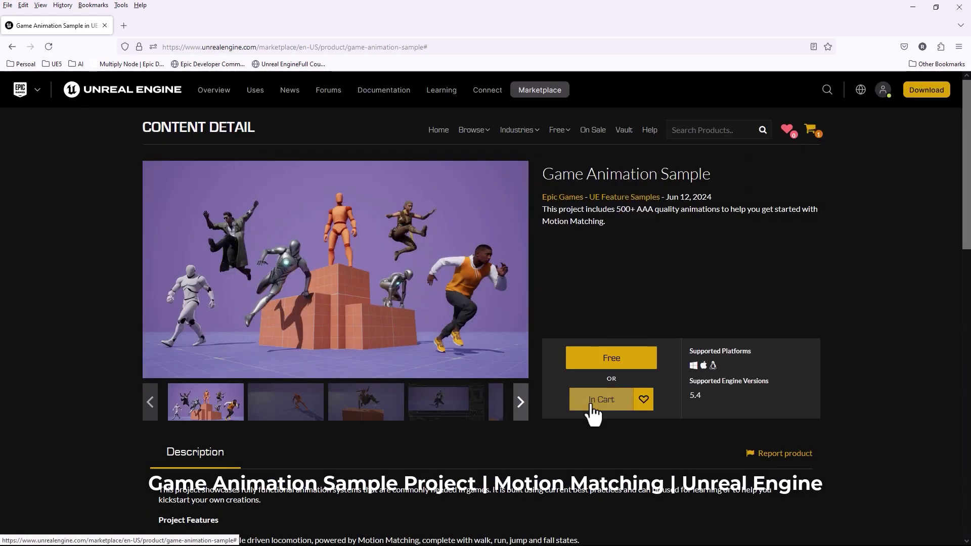
click(812, 132)
click(830, 364)
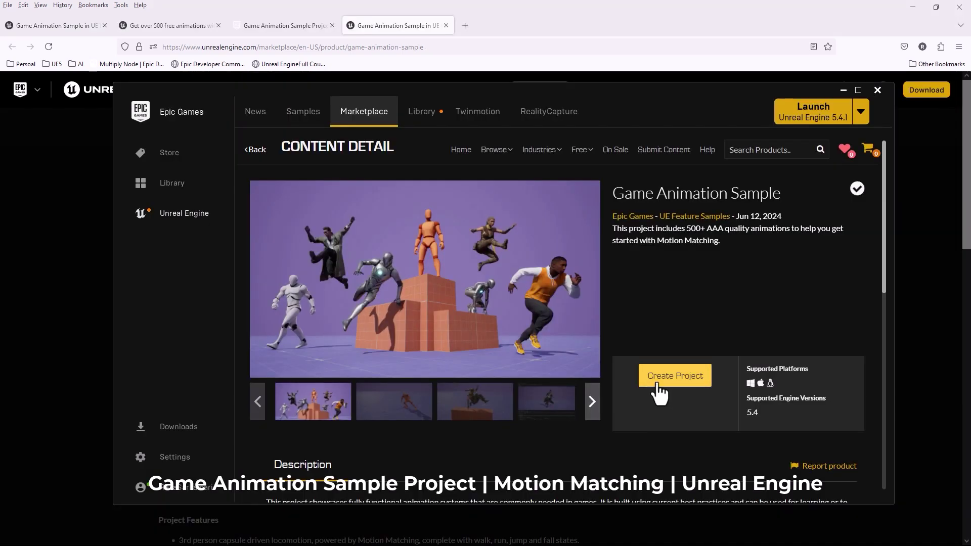
Step: In the Epic Games Launcher, create a project named GameAnimationSample from the Game Animation Sample in the default folder
click(659, 385)
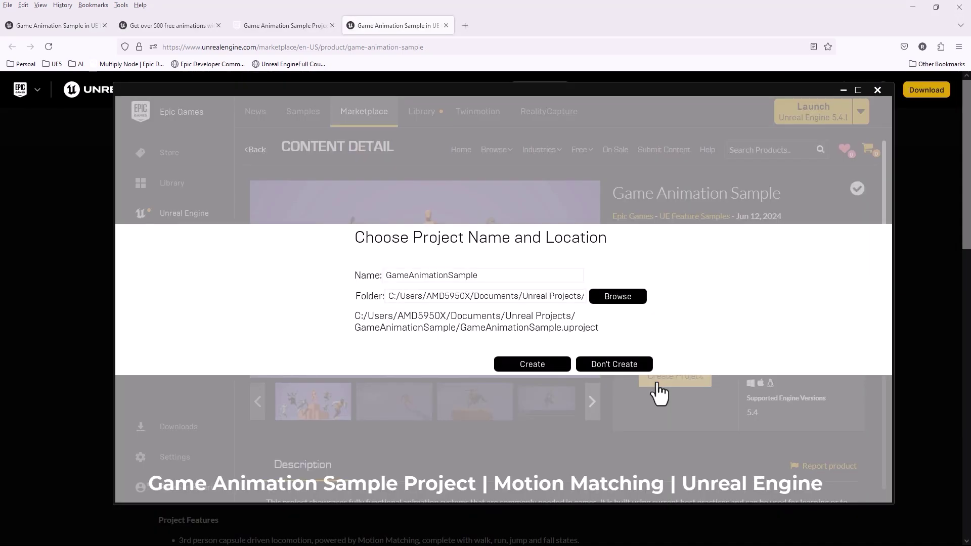
click(538, 364)
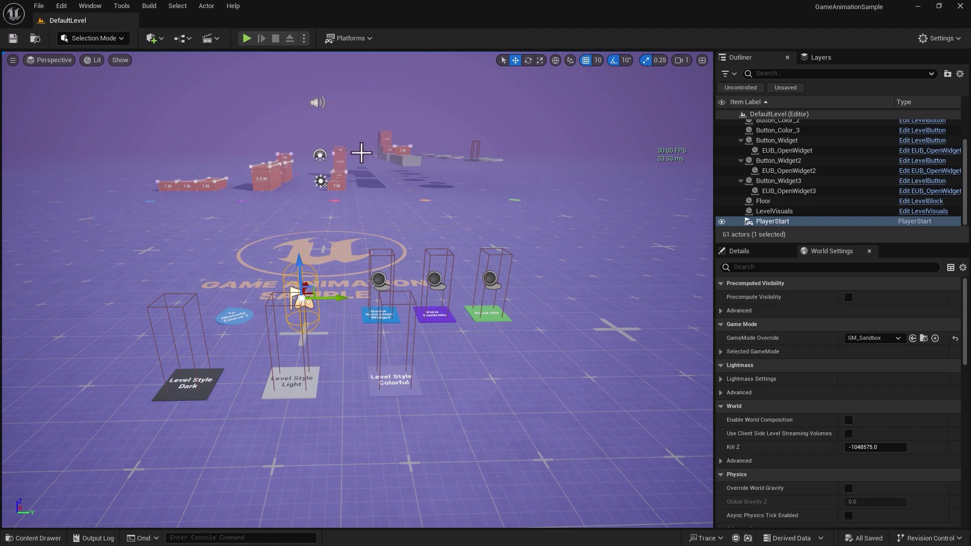
Step: Lower the PlayerStart actor to the floor between the Obstacle Course 1 and Game Animation Widget tiles
key(w)
right_drag(292, 160, 295, 139)
key(e)
key(s)
key(q)
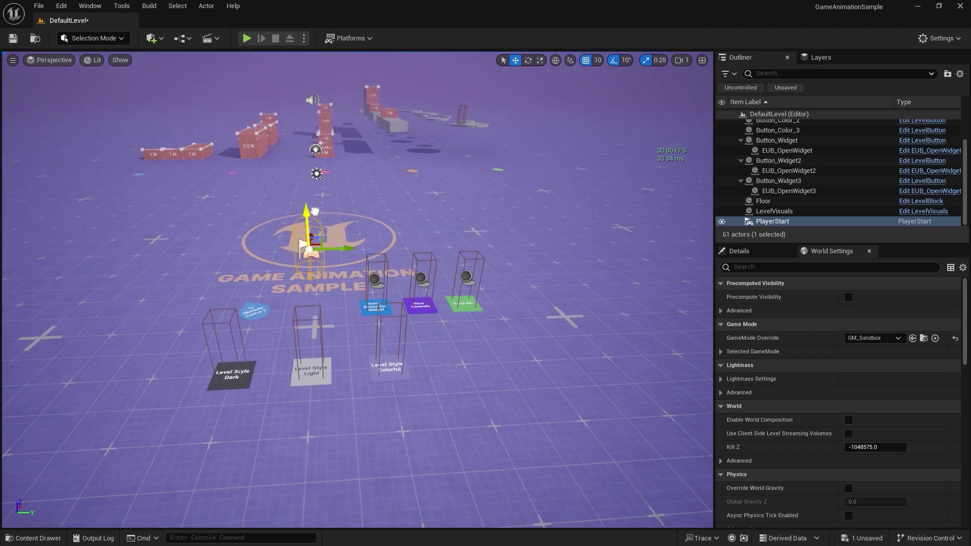
drag(317, 253, 317, 266)
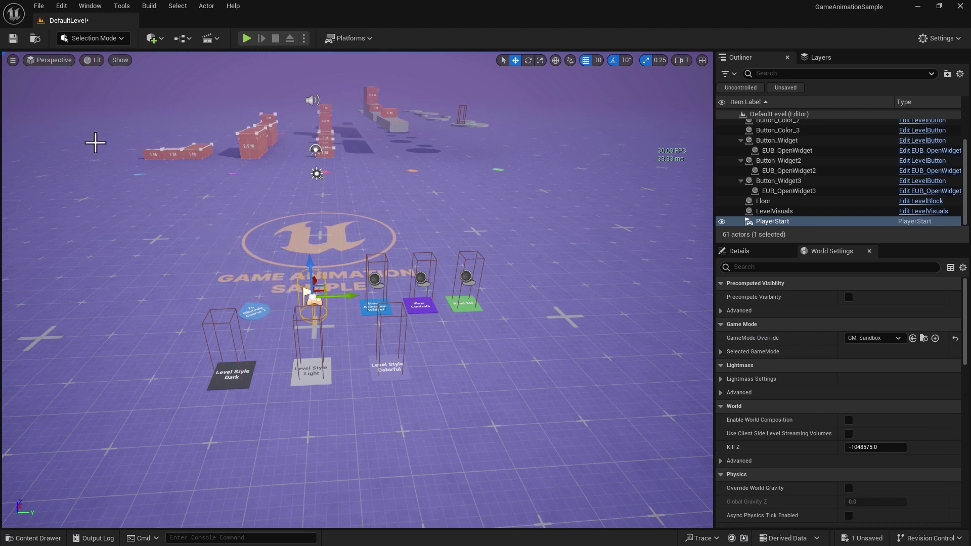
Step: Turn on Game View for the level viewport and start playing the level in the editor
click(13, 60)
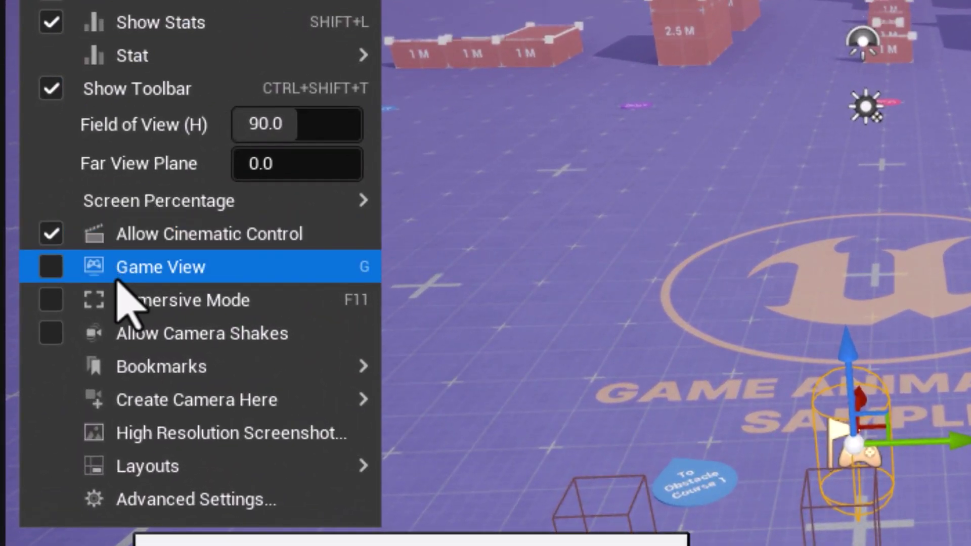
click(118, 280)
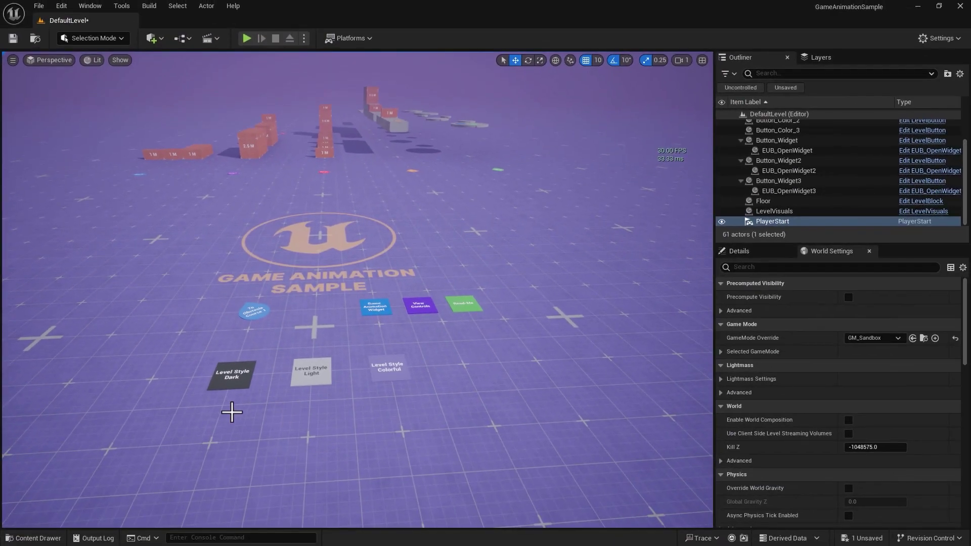
click(246, 38)
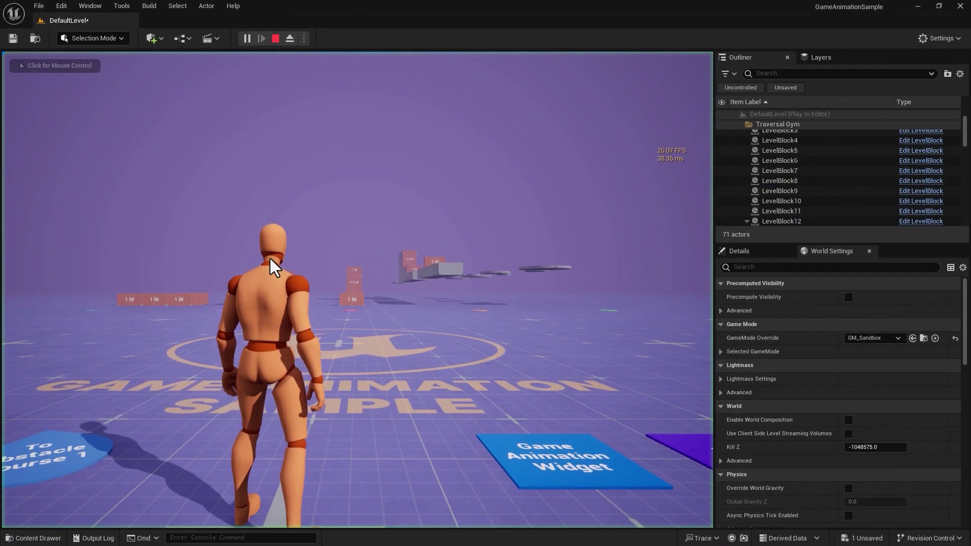
Step: Take control of the mannequin character and test moving it forward, backward, left and right
click(263, 341)
key(w)
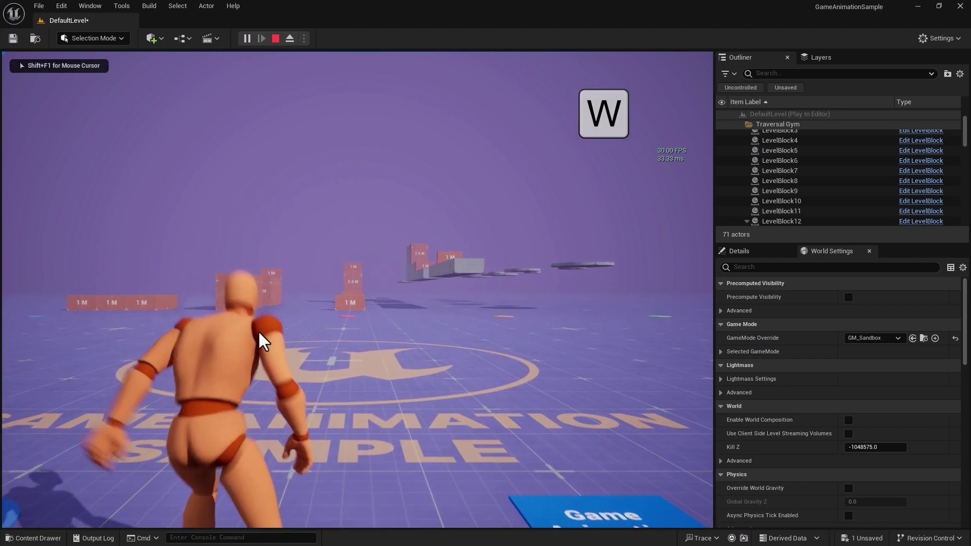
key(s)
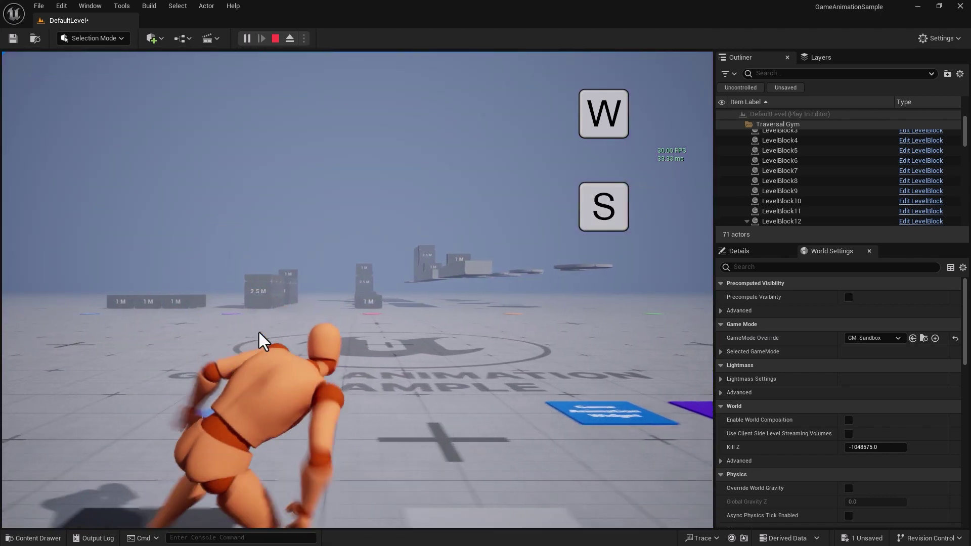
key(a)
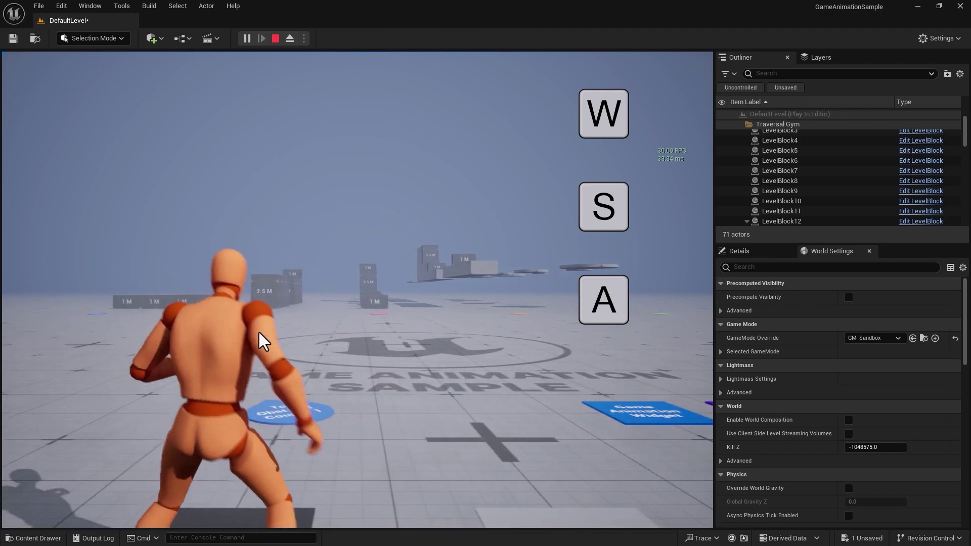
key(d)
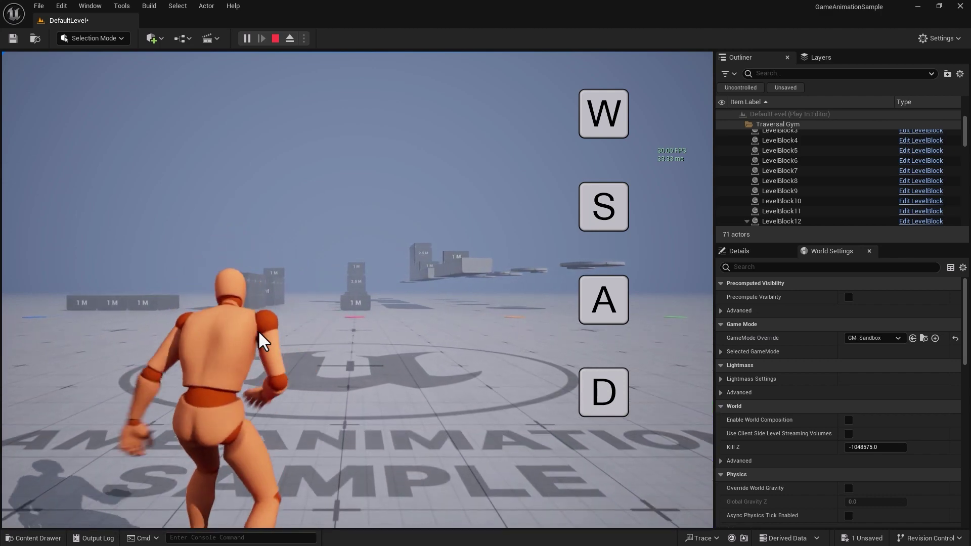
key(s)
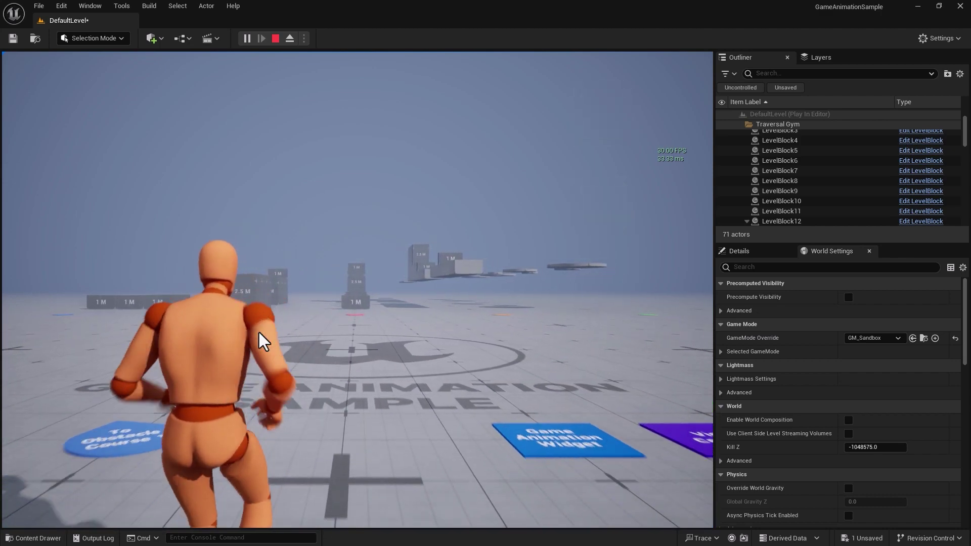
Step: Run the mannequin around the open floor in different directions while turning the camera, ending beside the Level Style Dark tile
click(259, 342)
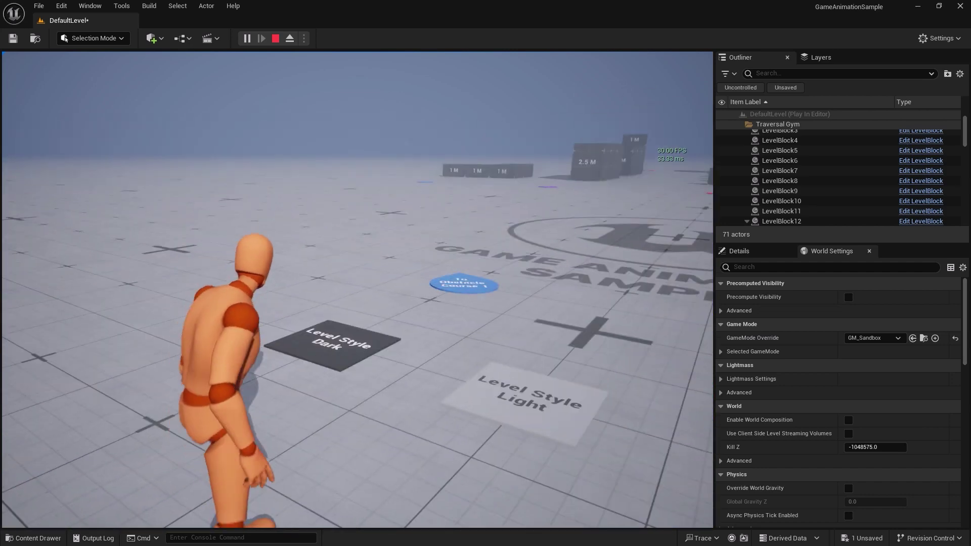
key(w)
key(a)
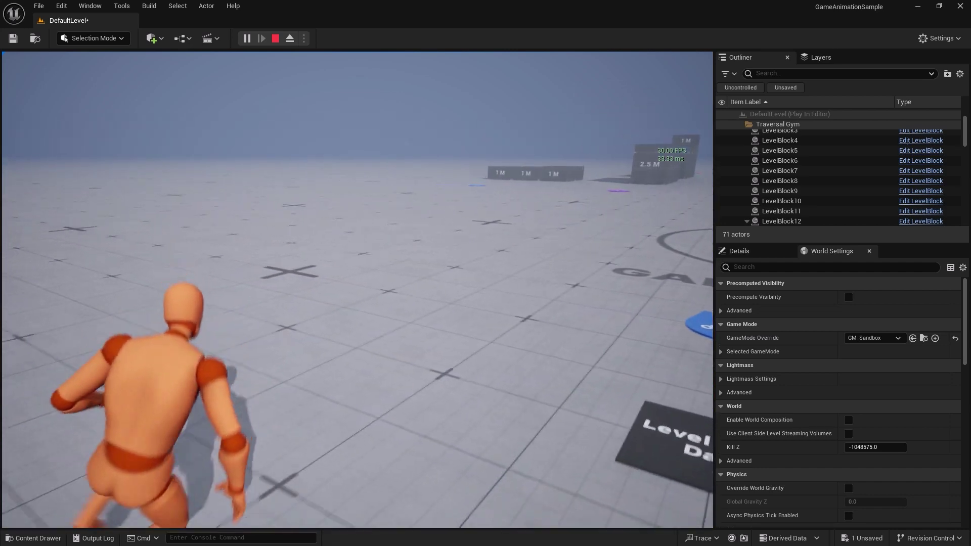
key(s)
key(d)
key(w)
key(a)
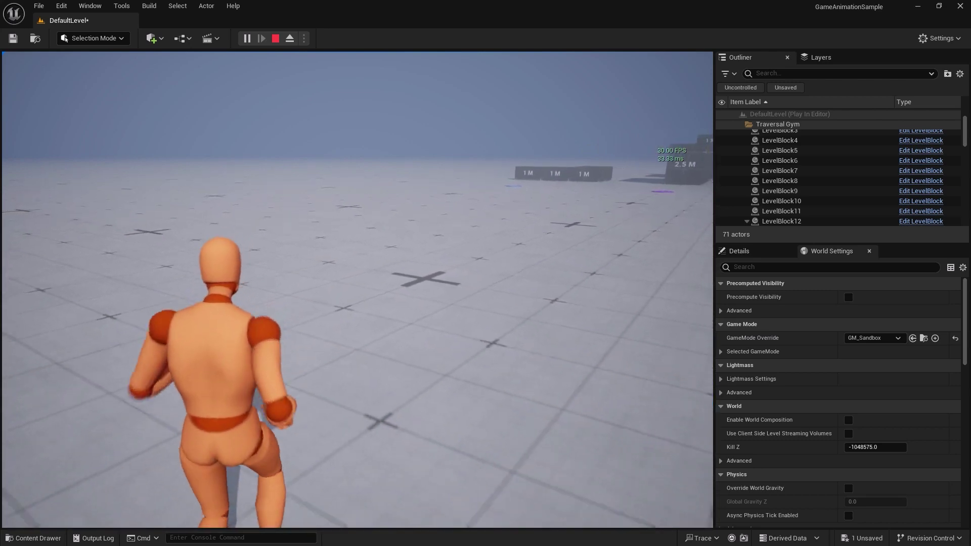
key(w)
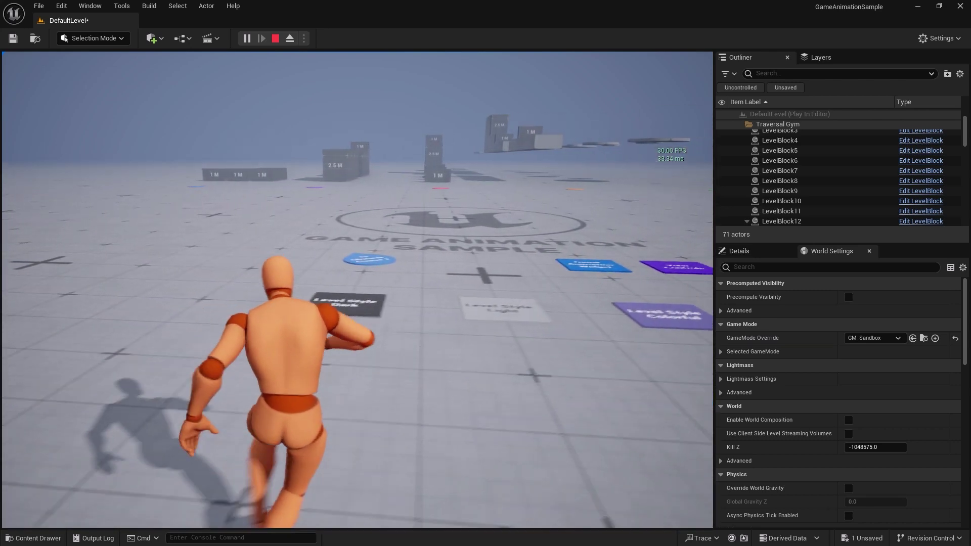
key(a)
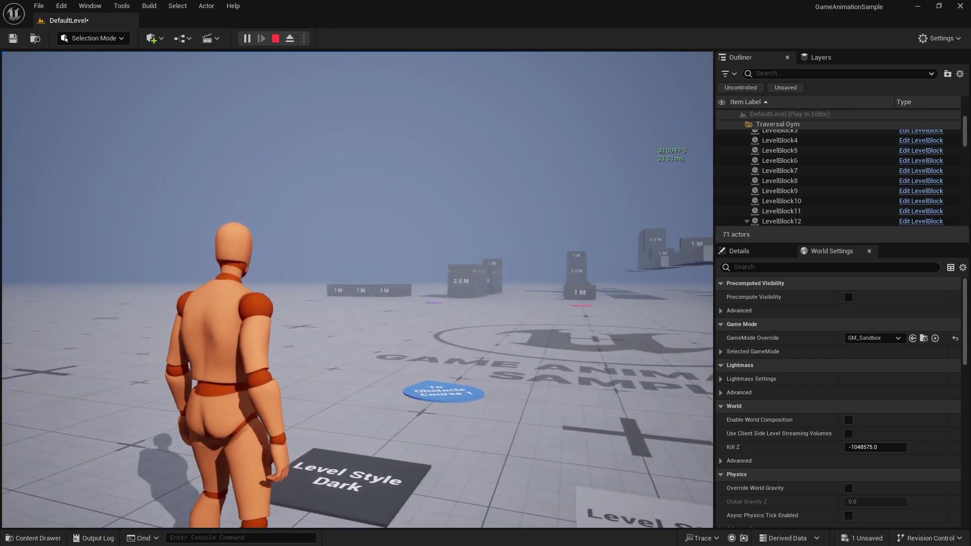
Step: Walk the mannequin over the Dark, Light and Colorful level style tiles in turn, ending with the Colorful style
key(w)
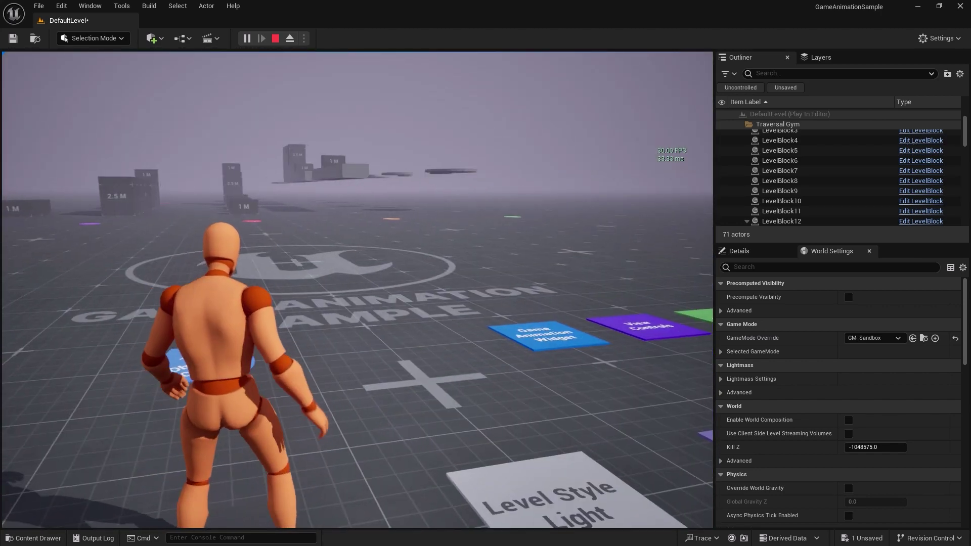
key(d)
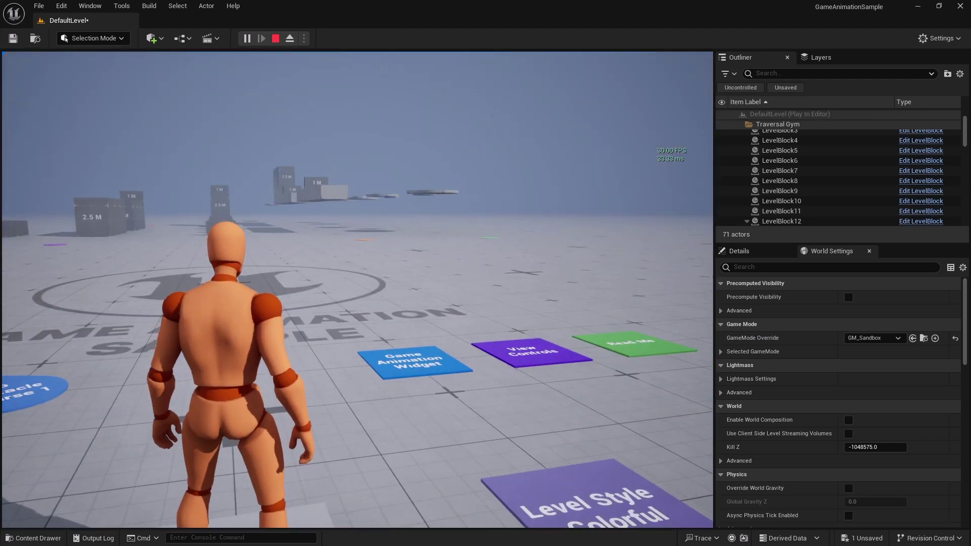
key(d)
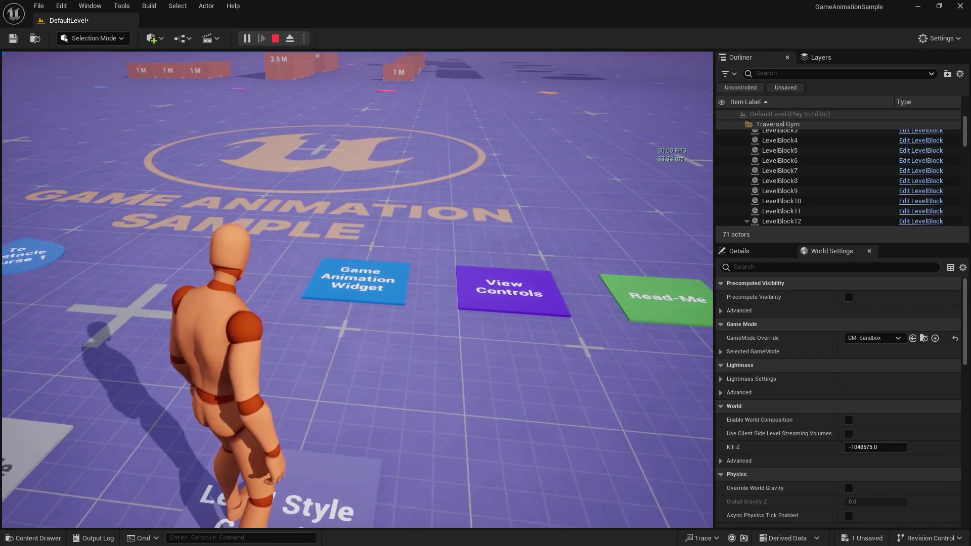
Step: Walk onto the Game Animation Widget tile to open the widget and set Max FPS to 90
key(w)
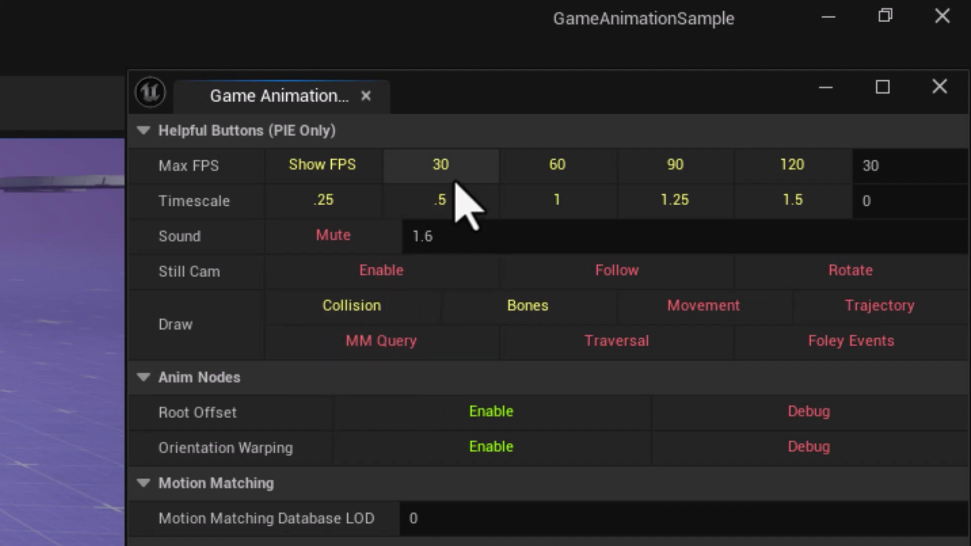
click(560, 176)
click(683, 176)
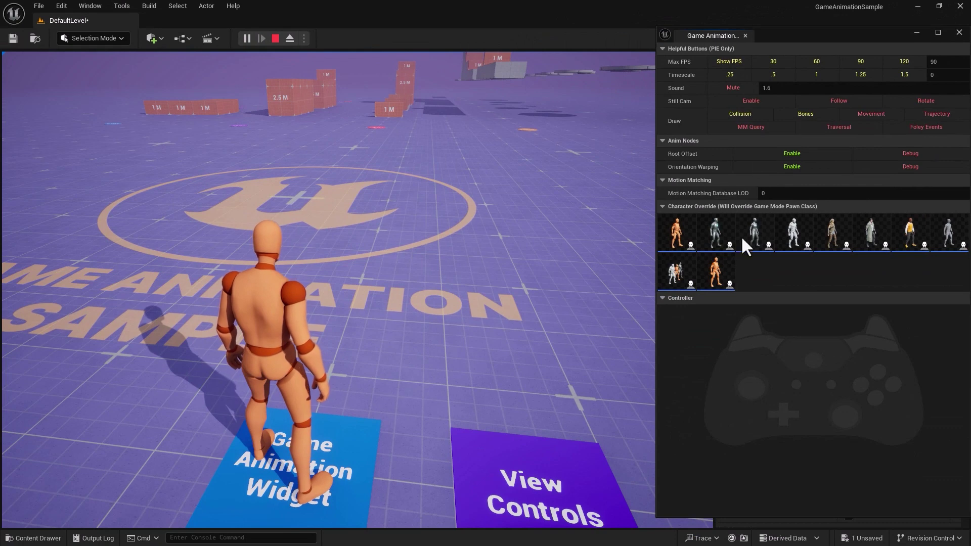
Step: Try several character overrides, including UE4 Mannequin and Echo, and finish with the character in the orange and white hoodie
click(718, 238)
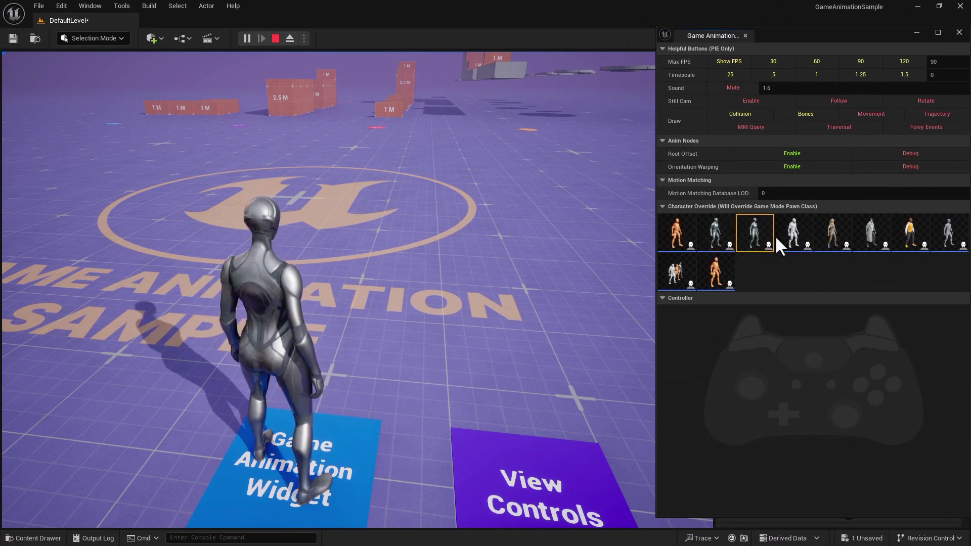
click(788, 236)
click(827, 235)
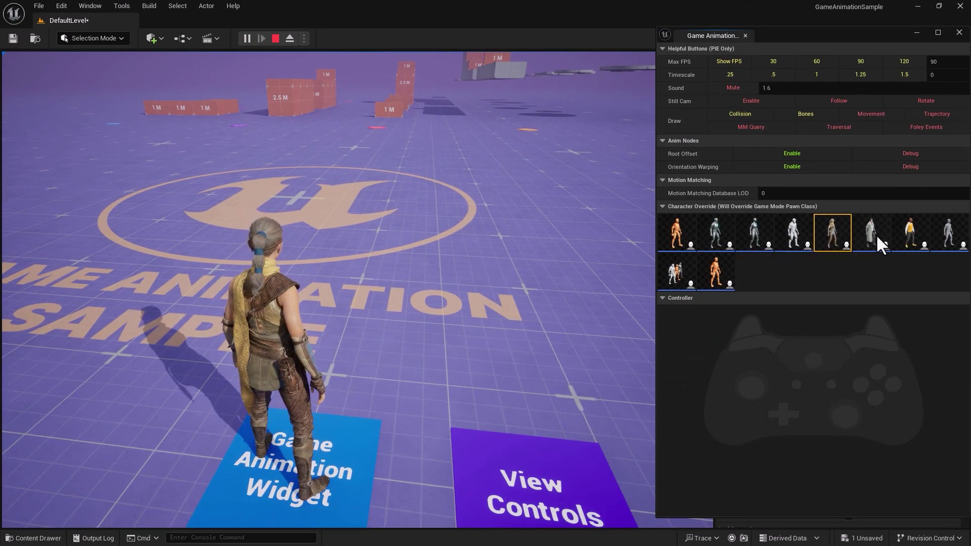
click(794, 235)
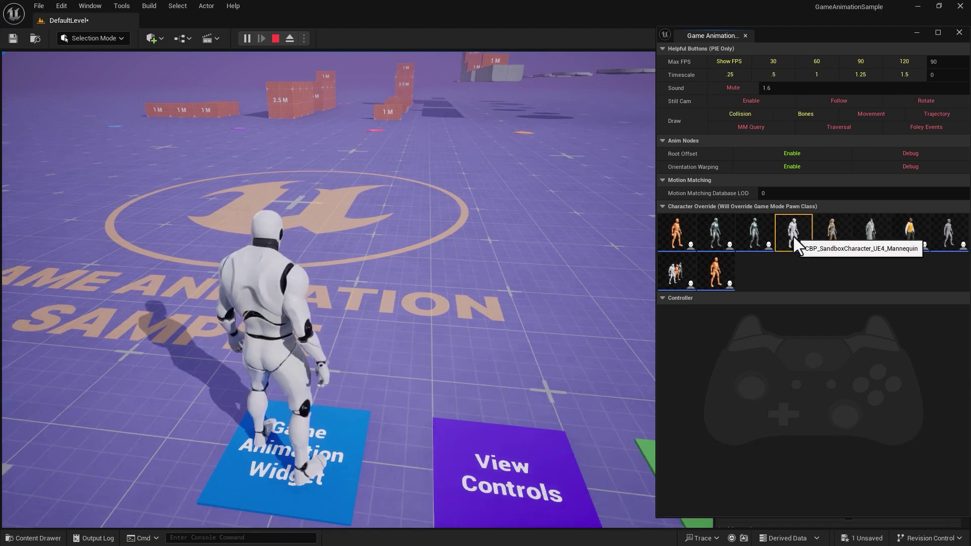
click(835, 237)
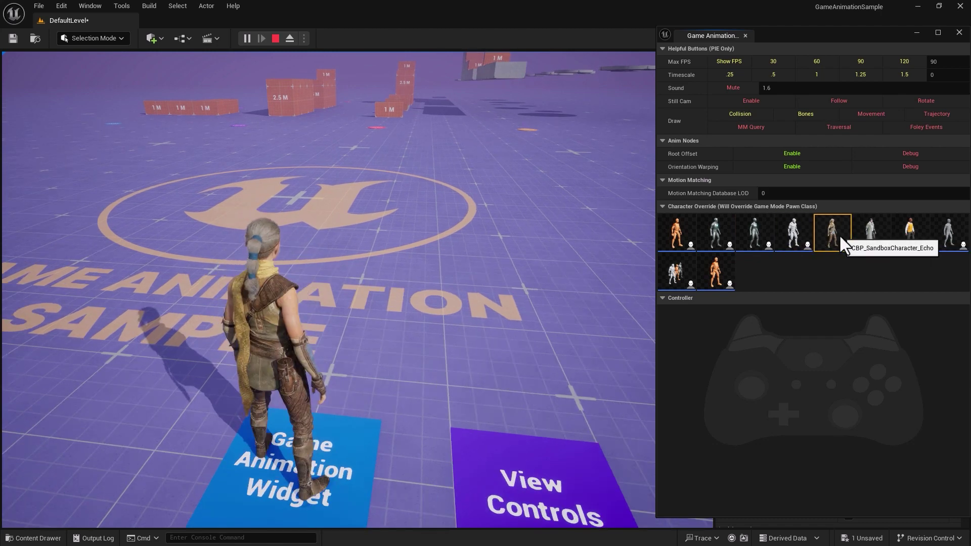
click(908, 238)
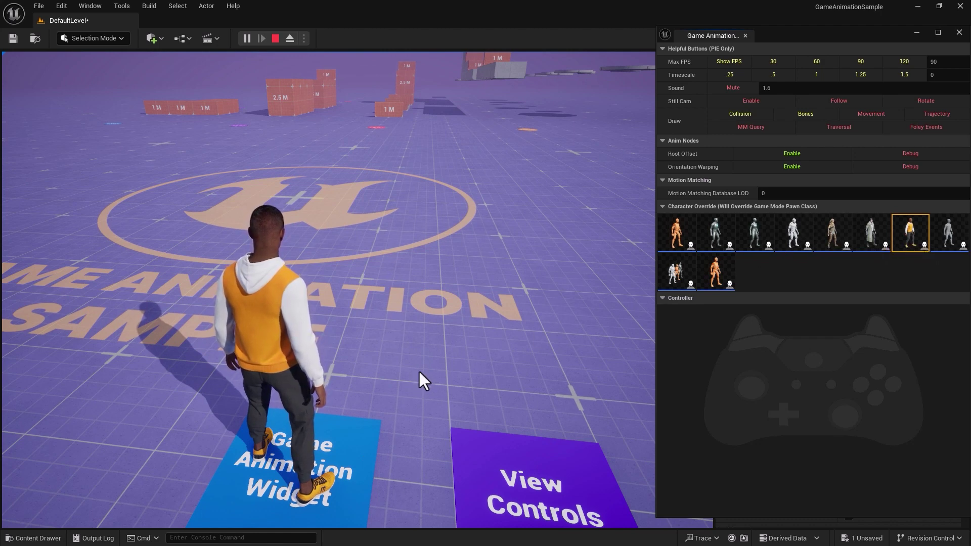
Step: Walk the character onto the View Controls tile to open the controls list and release the mouse cursor
click(393, 373)
key(w)
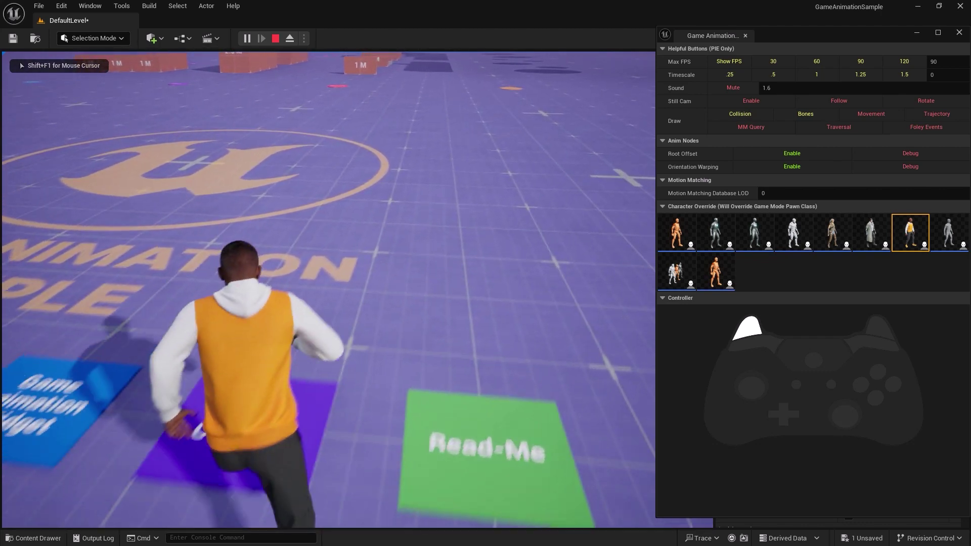
key(shift+F1)
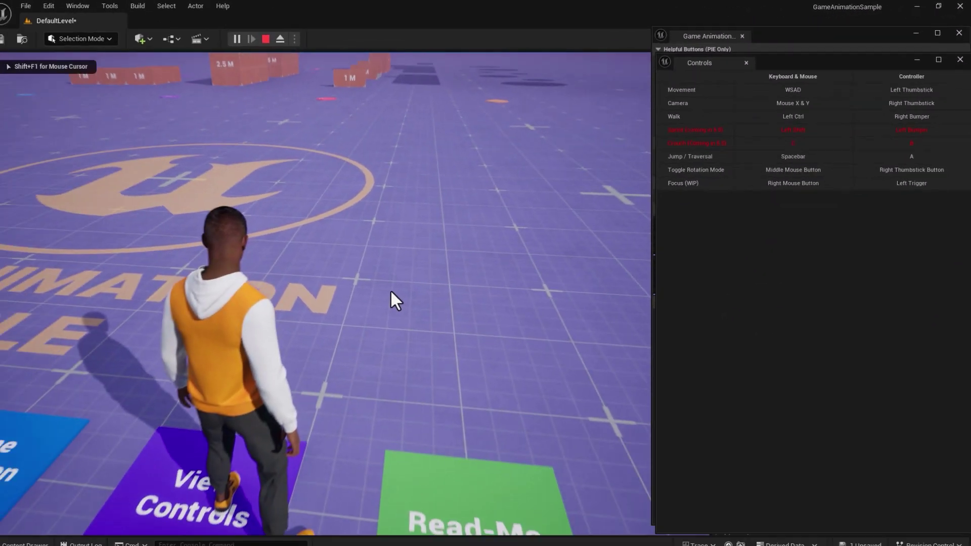
Step: Teleport the character to Obstacle Course 1 and walk toward the row of 1 M blocks
key(w)
key(ctrl)
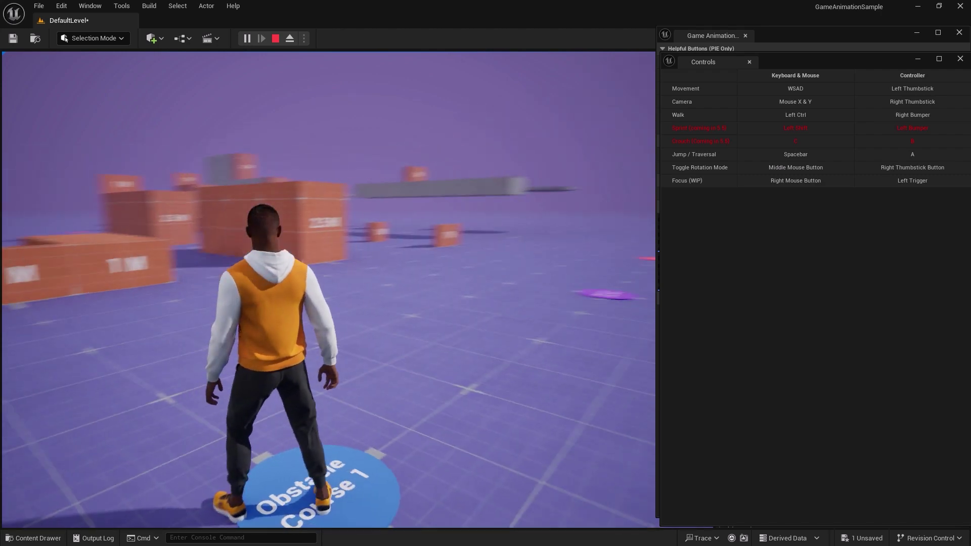
key(w)
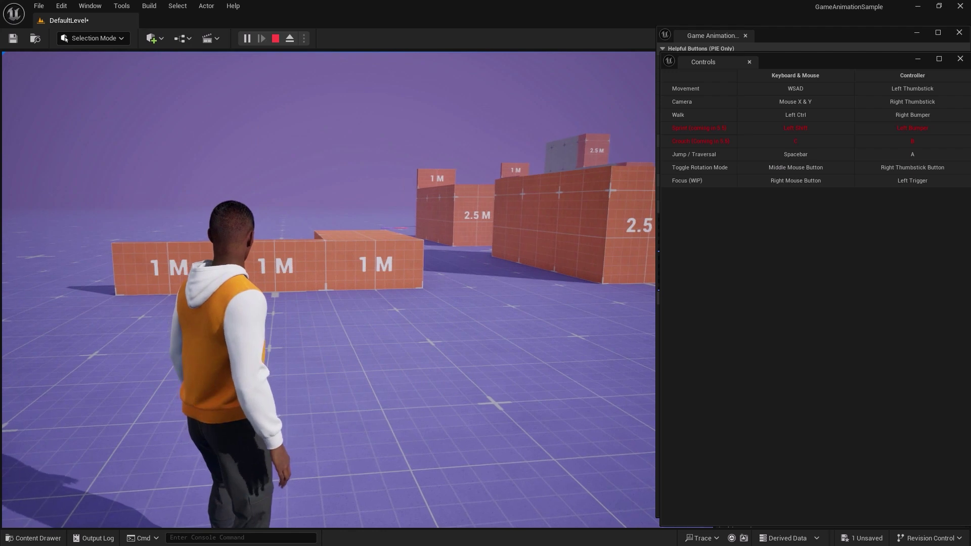
Step: Walk the character past the 2.5 M blocks to the teleport tiles and go to the start of Obstacle Course 4
key(w)
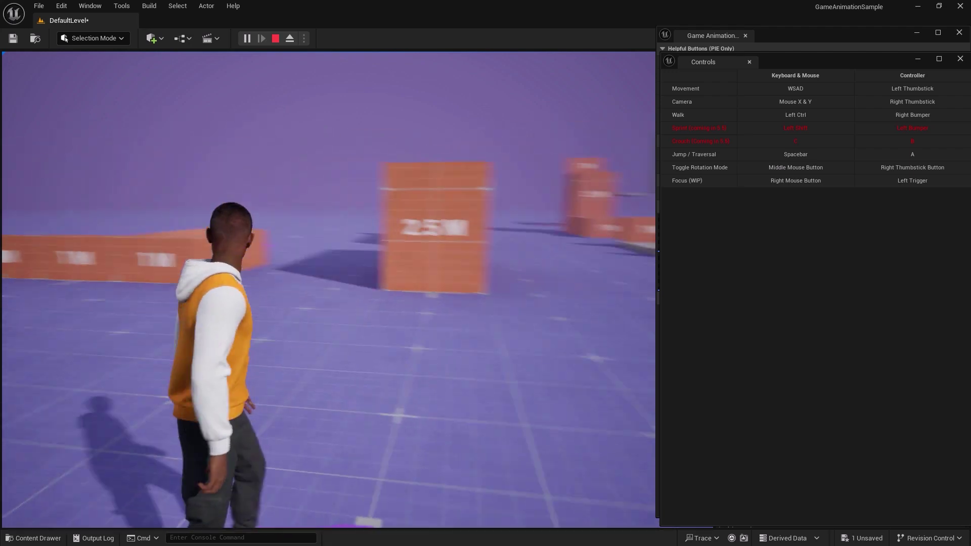
key(w)
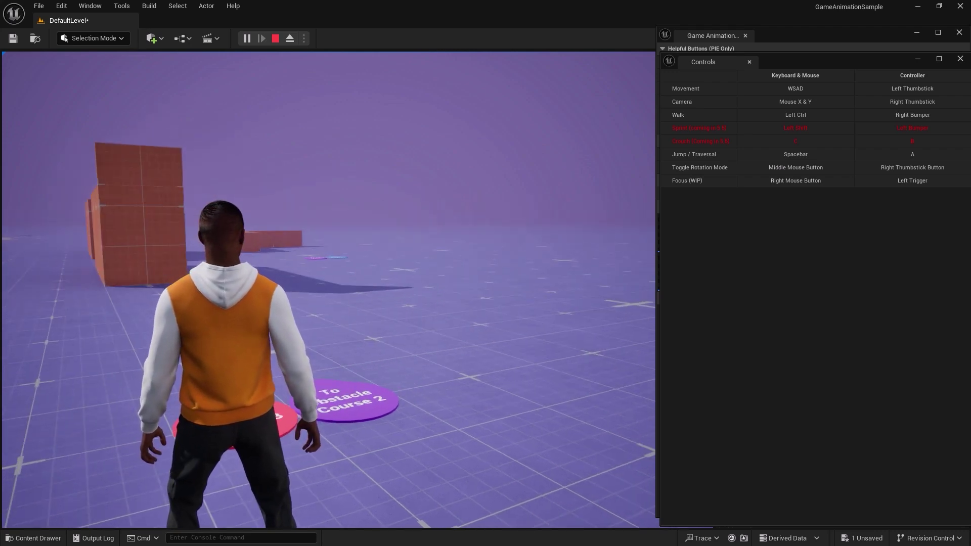
key(w)
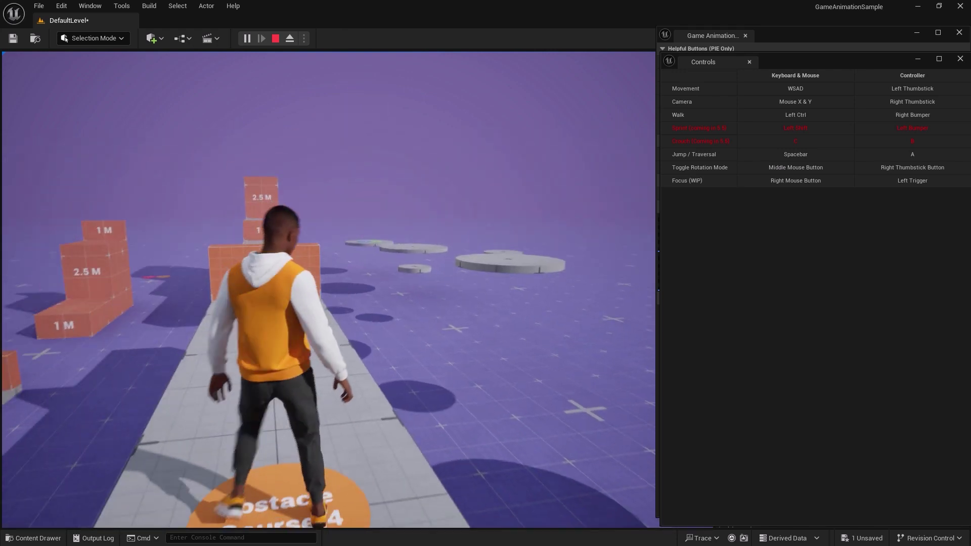
Step: Run the character through Obstacle Course 4, traversing the 1 M blocks and jumping the platform gaps, and continue onto the open floor
key(w)
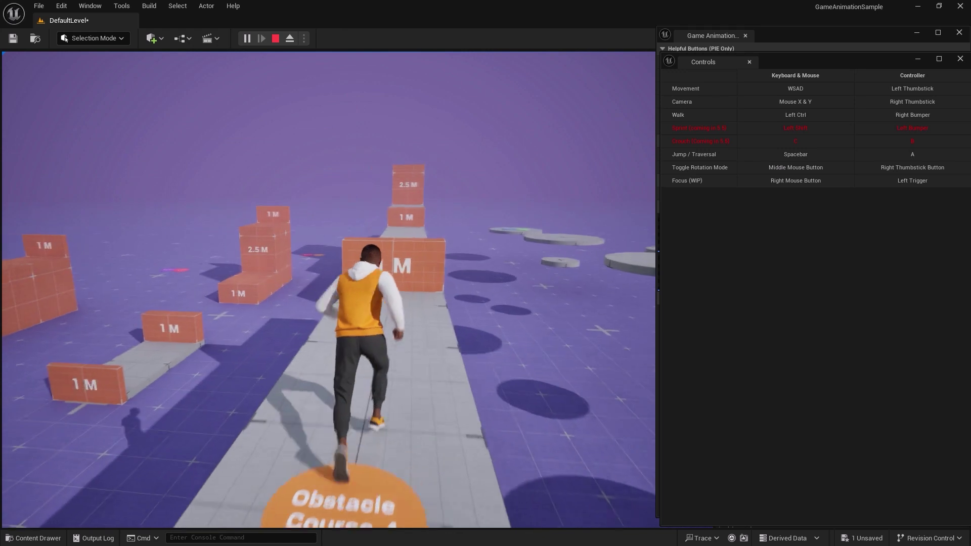
key(space)
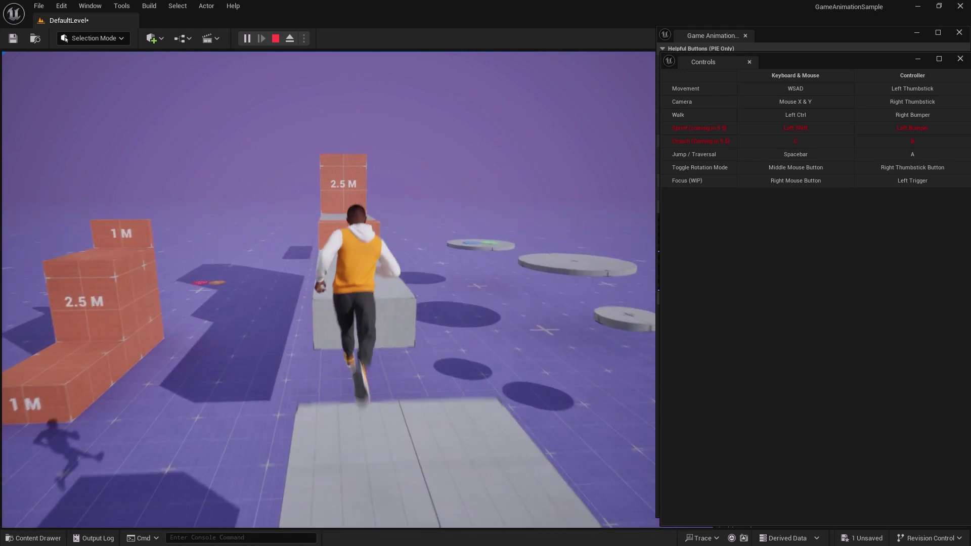
key(space)
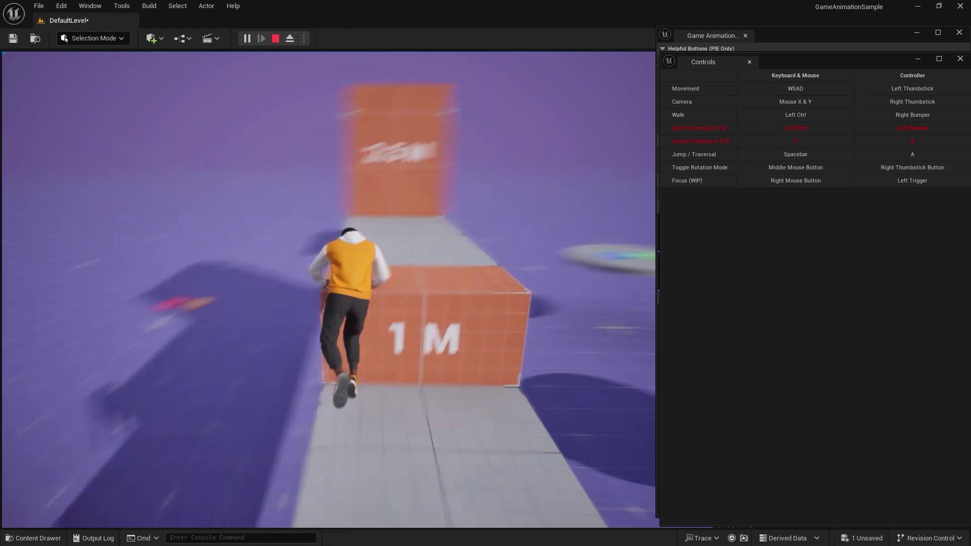
key(space)
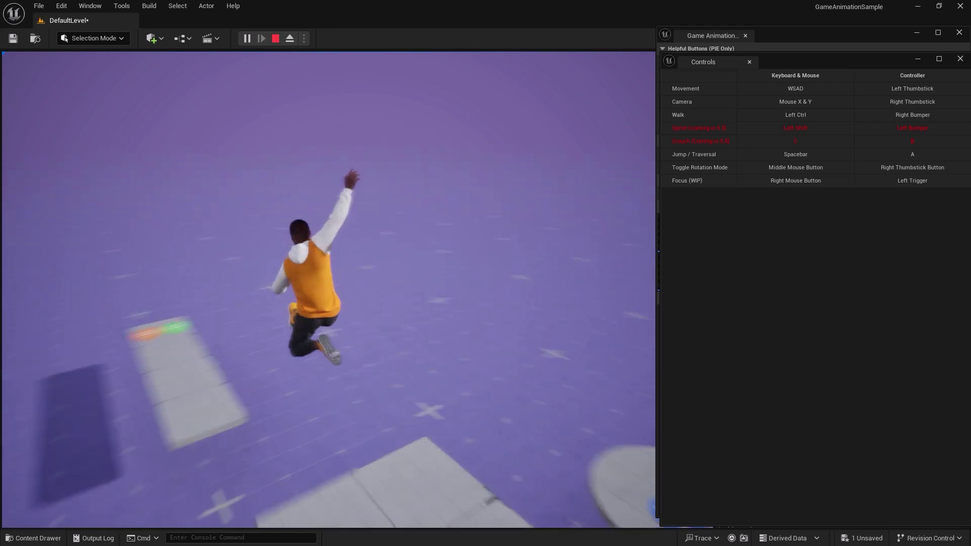
key(w)
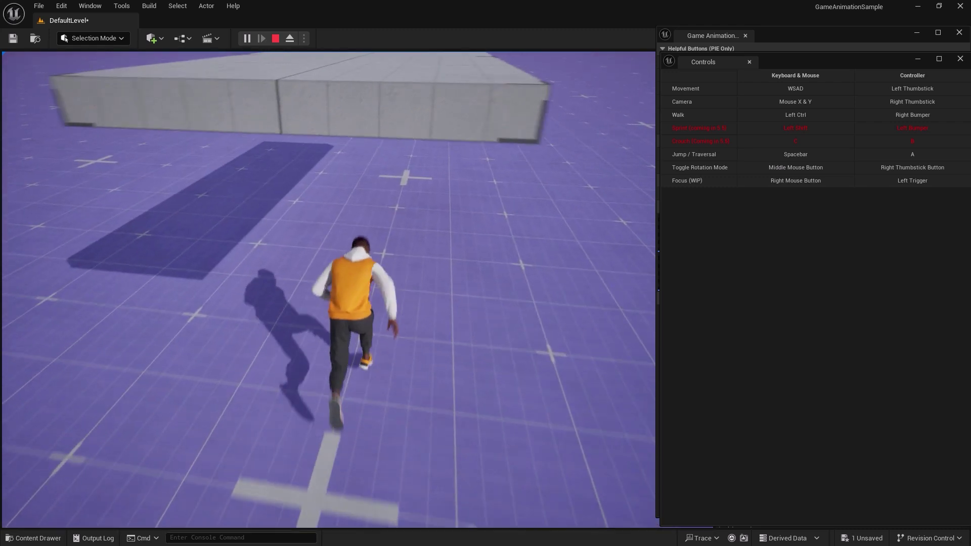
key(w)
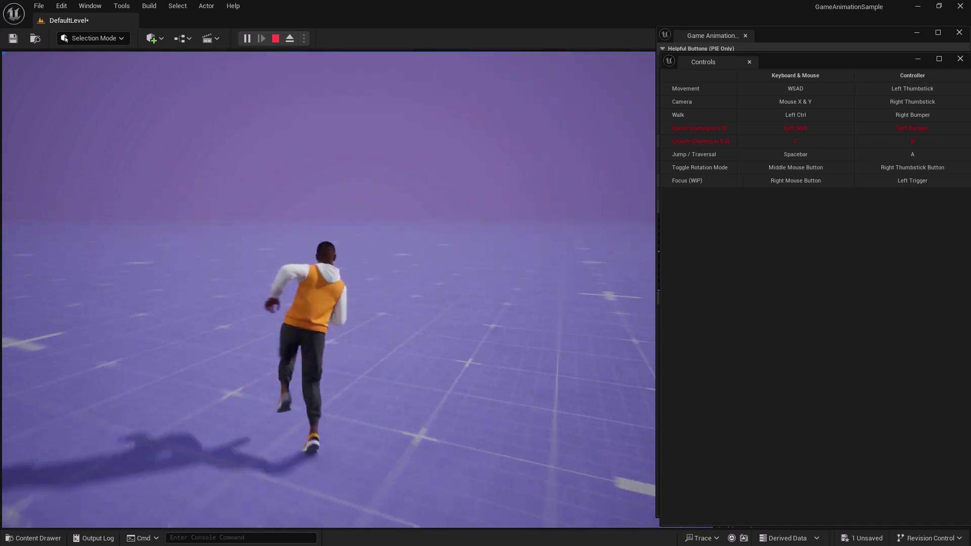